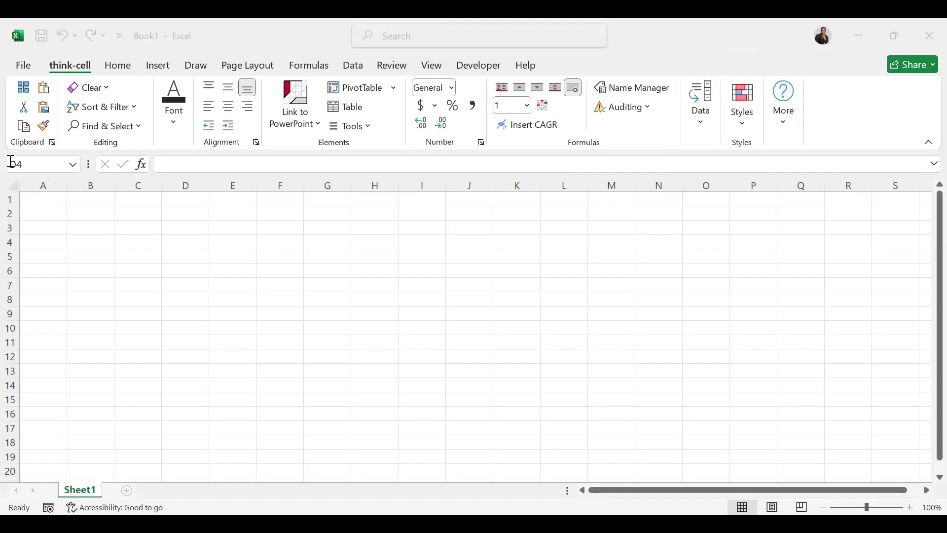
# - Turn on the R1C1 reference style in the Excel formula options and apply the change
pyautogui.click(22, 66)
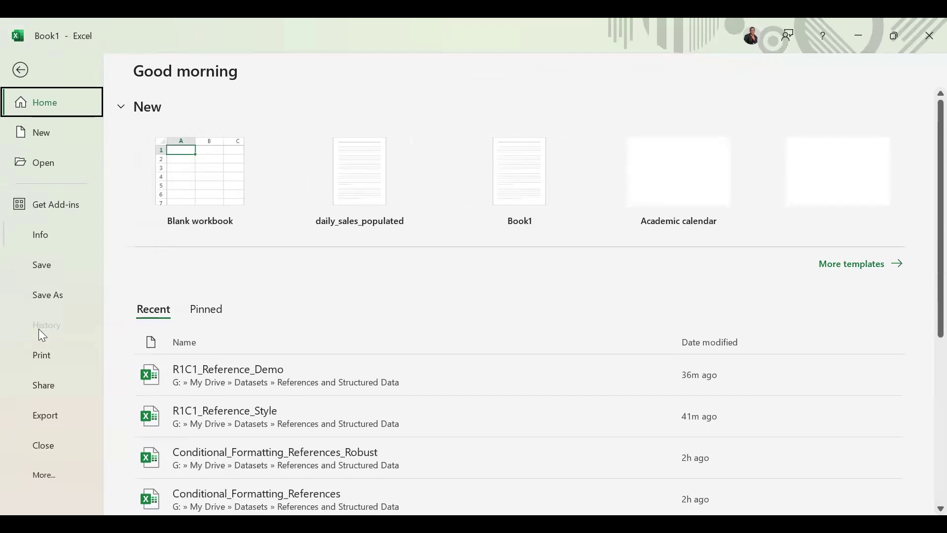
pyautogui.click(46, 479)
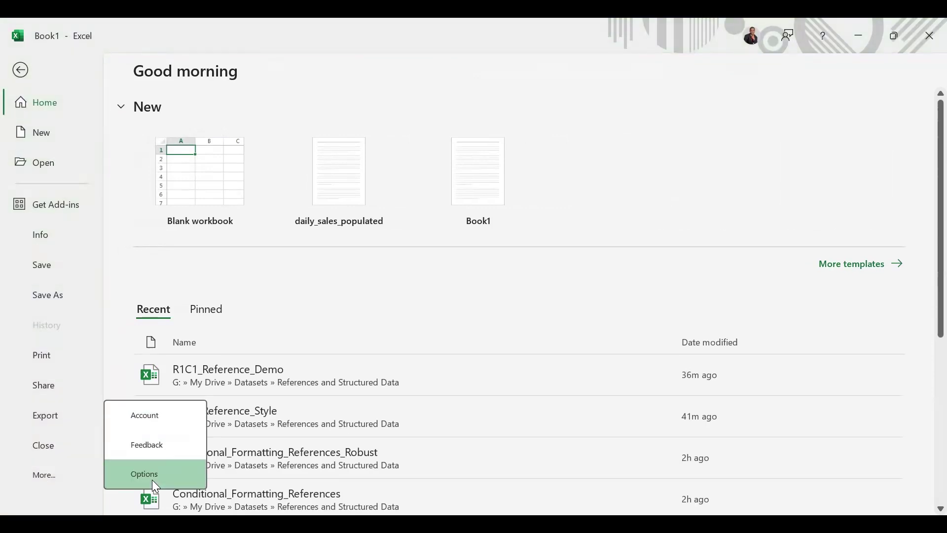
pyautogui.click(152, 481)
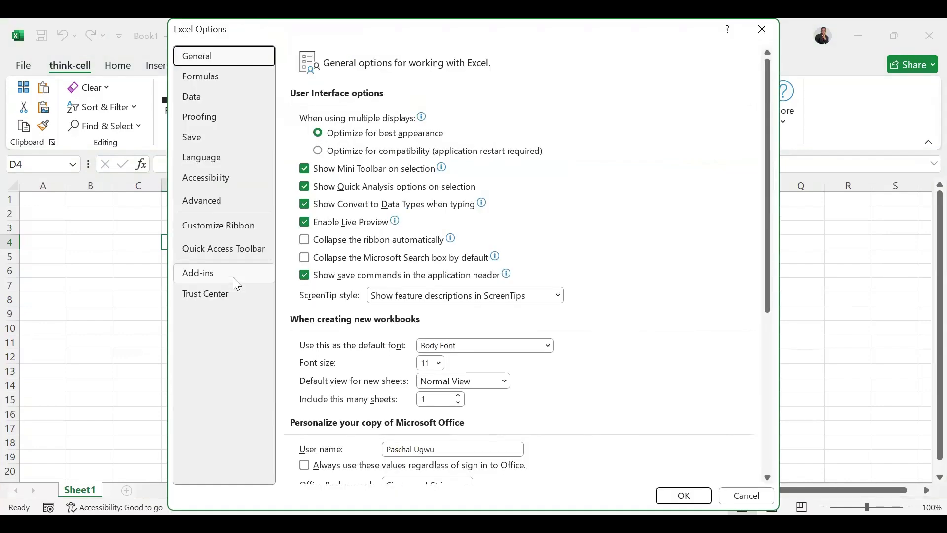
pyautogui.click(209, 81)
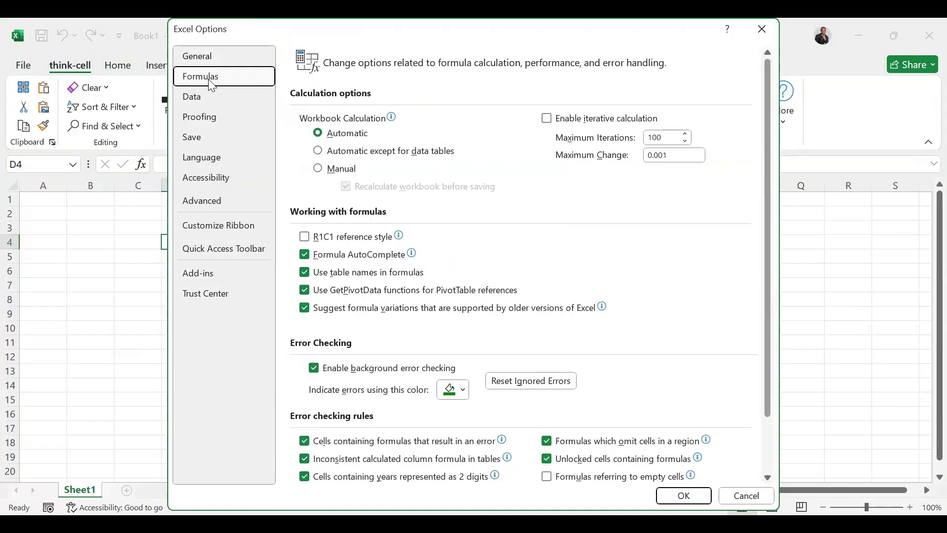
pyautogui.click(304, 238)
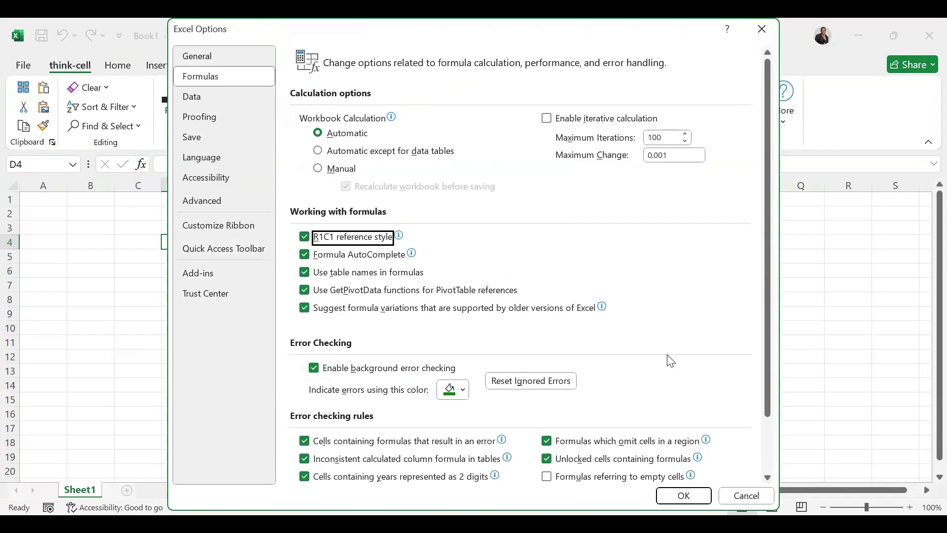
pyautogui.click(681, 497)
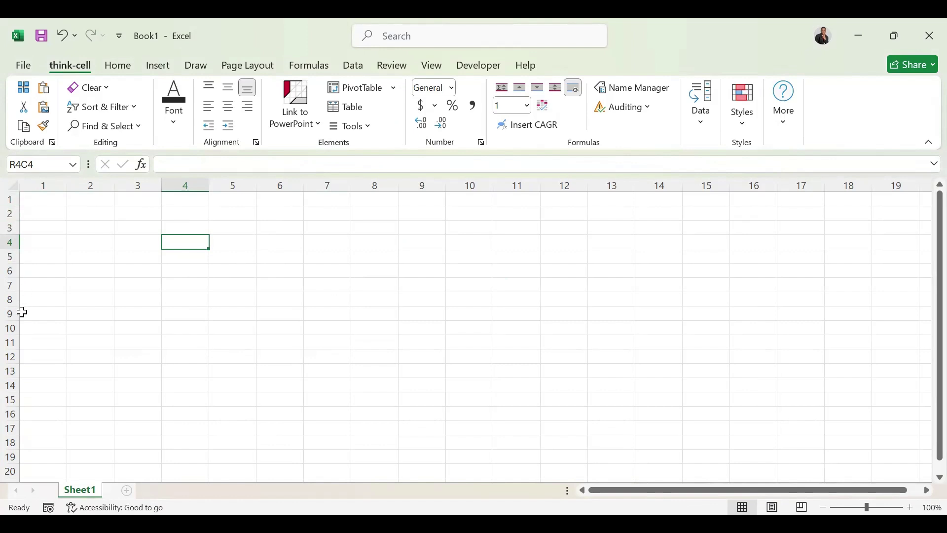
# - Jump to the cell in row 10, column 10 using its R1C1 address, R10C10
pyautogui.click(40, 165)
pyautogui.write('R10C10')
pyautogui.press('Return')
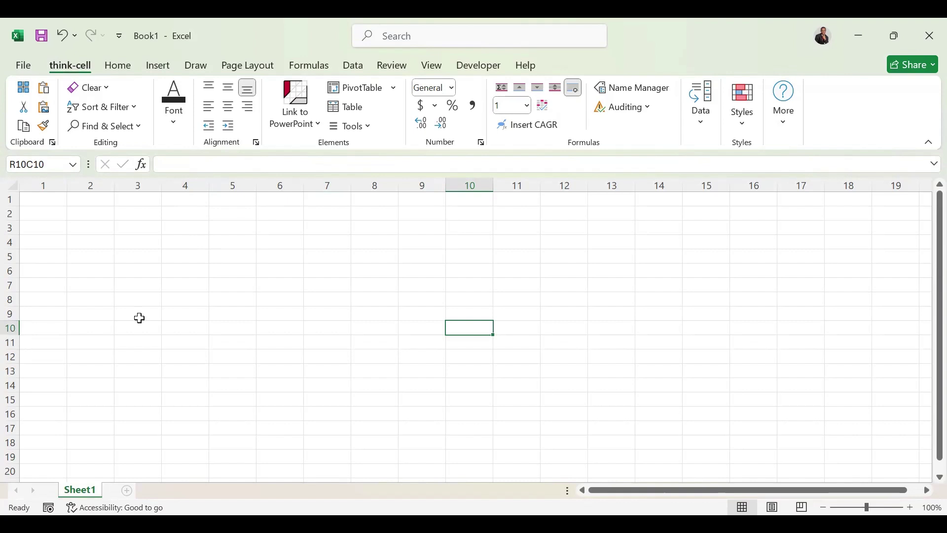
# - Change the column in the cell address to 7 and jump to cell R10C7
pyautogui.click(46, 164)
pyautogui.click(45, 166)
pyautogui.press('BackSpace')
pyautogui.press('BackSpace')
pyautogui.write('7')
pyautogui.press('Return')
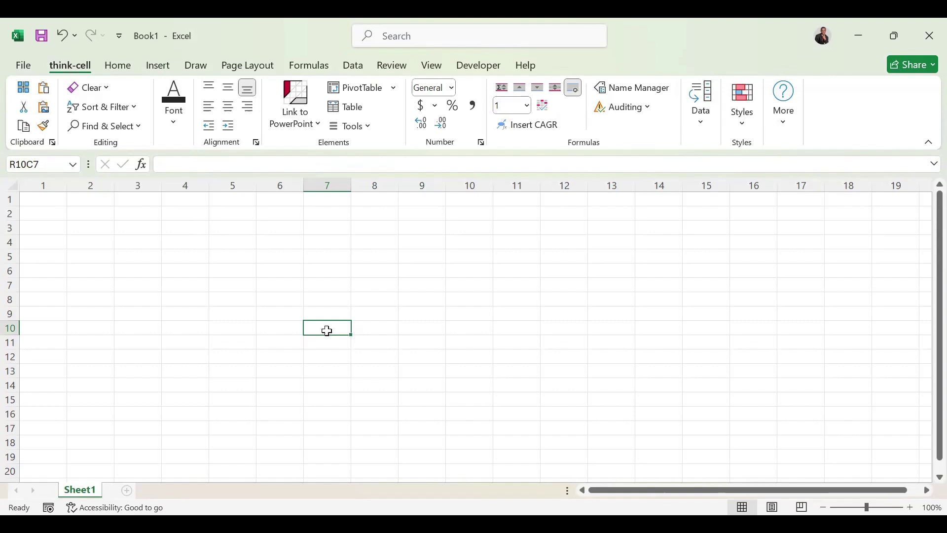
# - Write the relative reference formula =R[2]C[3] in cell R10C7, pointing two rows down and three columns right
pyautogui.write('=')
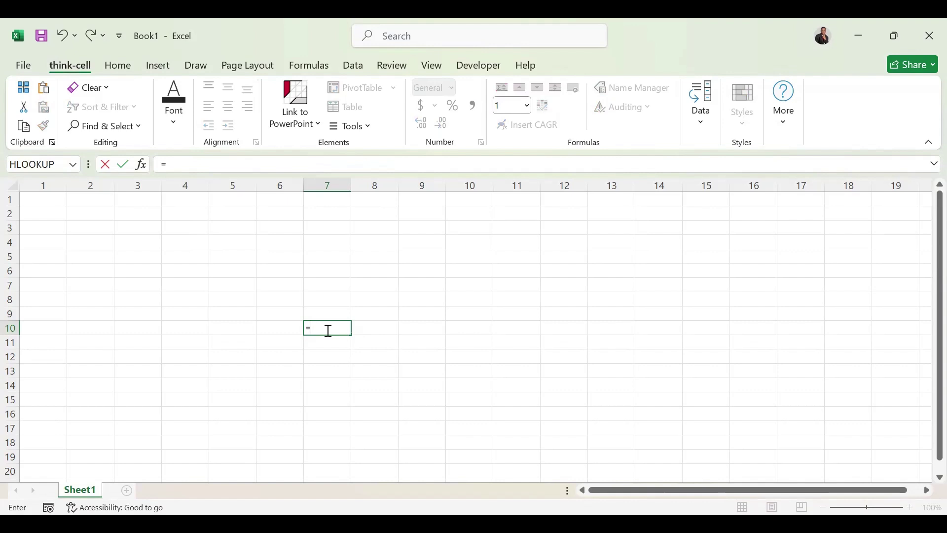
pyautogui.write('R')
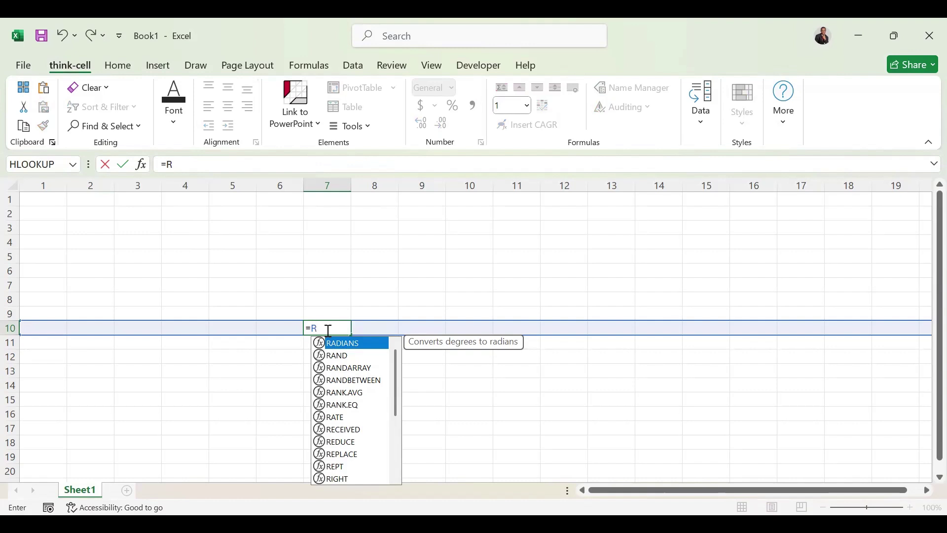
pyautogui.write('[2')
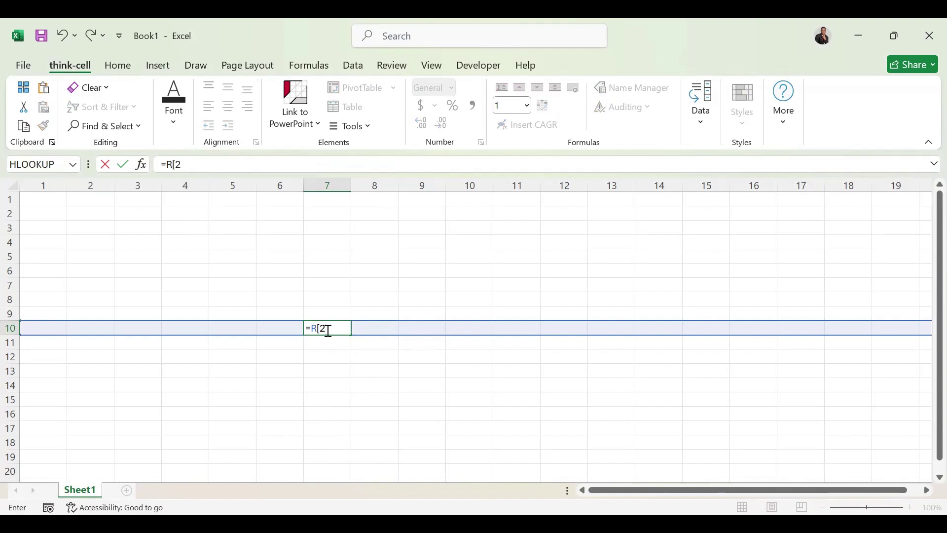
pyautogui.write(']')
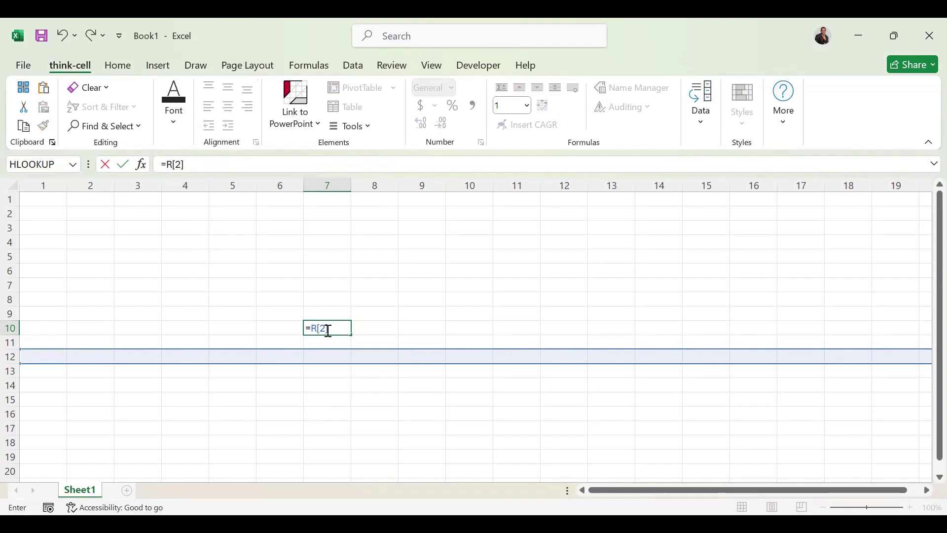
pyautogui.write('[')
pyautogui.press('BackSpace')
pyautogui.write('C')
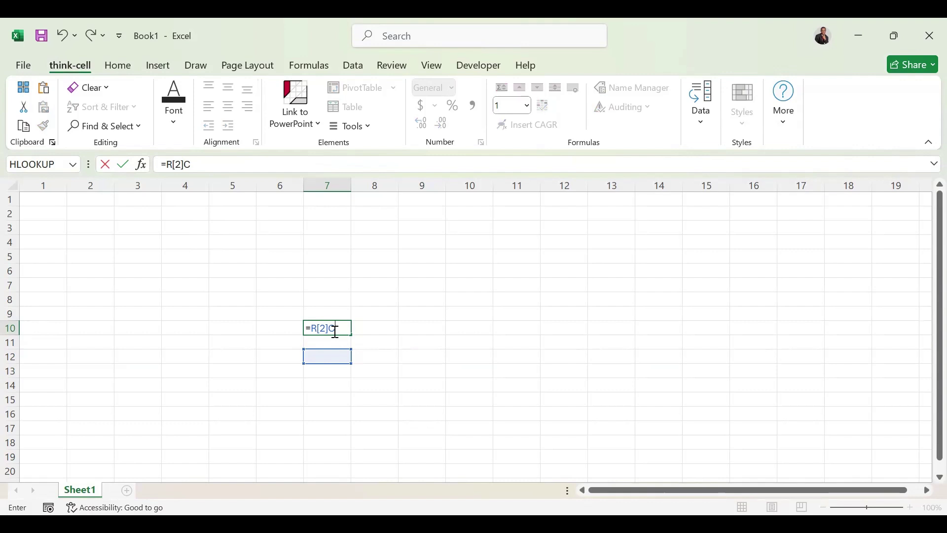
pyautogui.write('[3]')
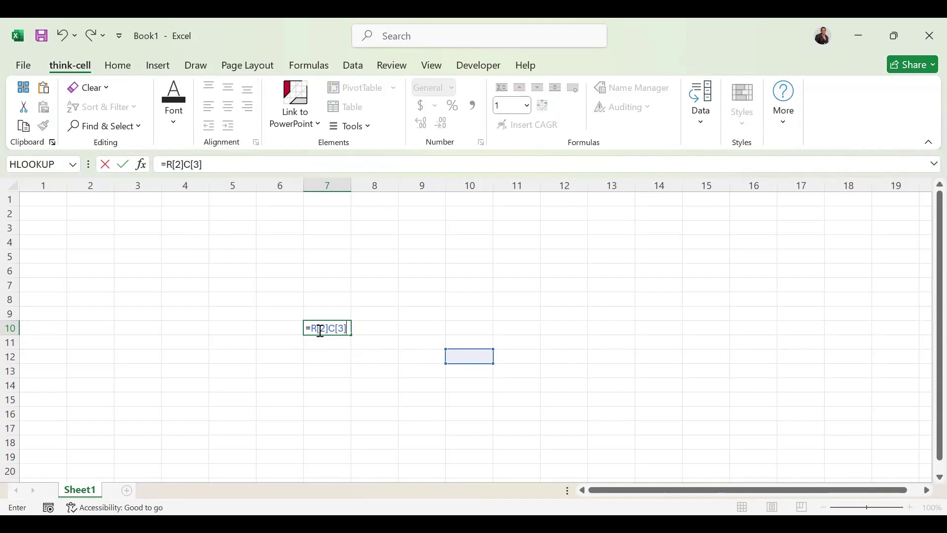
# - Make both offsets in the formula negative so that it reads =R[-2]C[-3]
pyautogui.click(322, 329)
pyautogui.write('-')
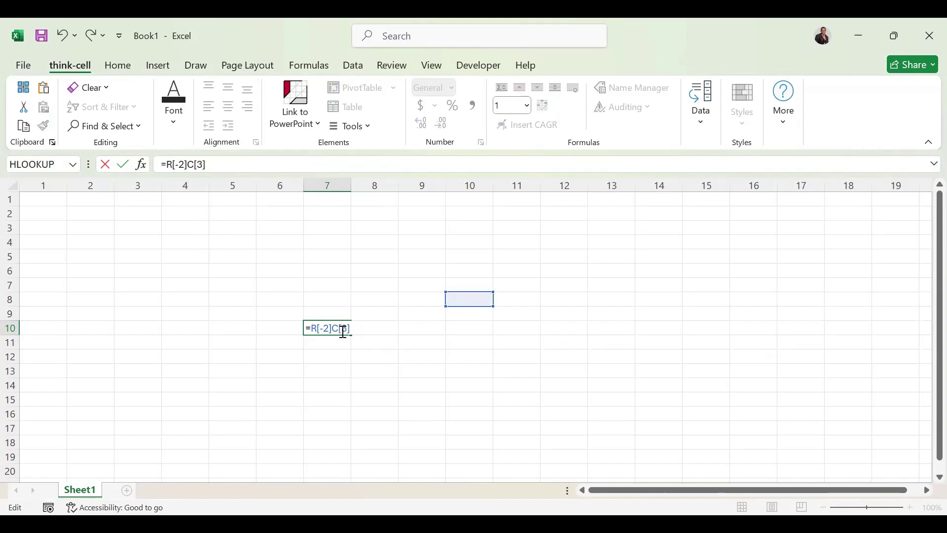
pyautogui.write('-')
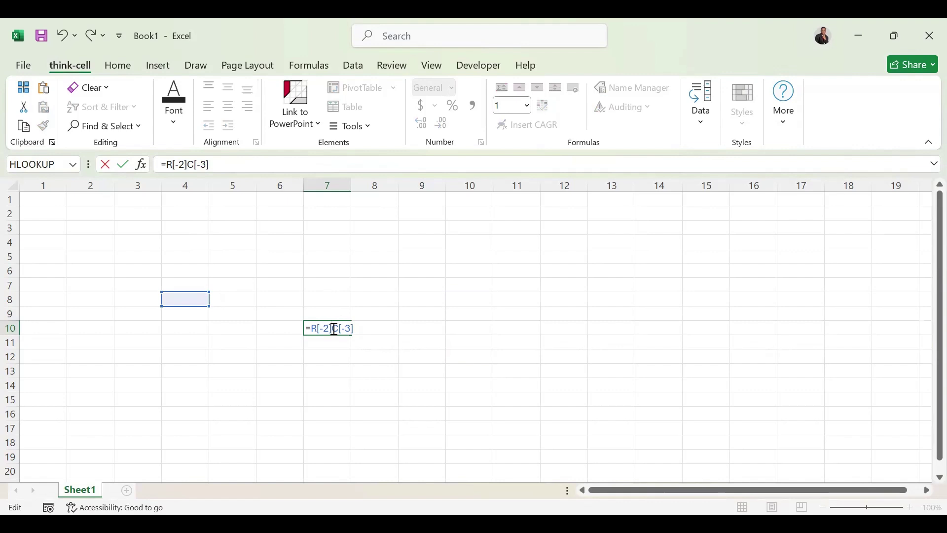
# - Replace the relative row offset with absolute row 7, making the mixed reference =R7C[-3]
pyautogui.press('BackSpace')
pyautogui.press('BackSpace')
pyautogui.press('BackSpace')
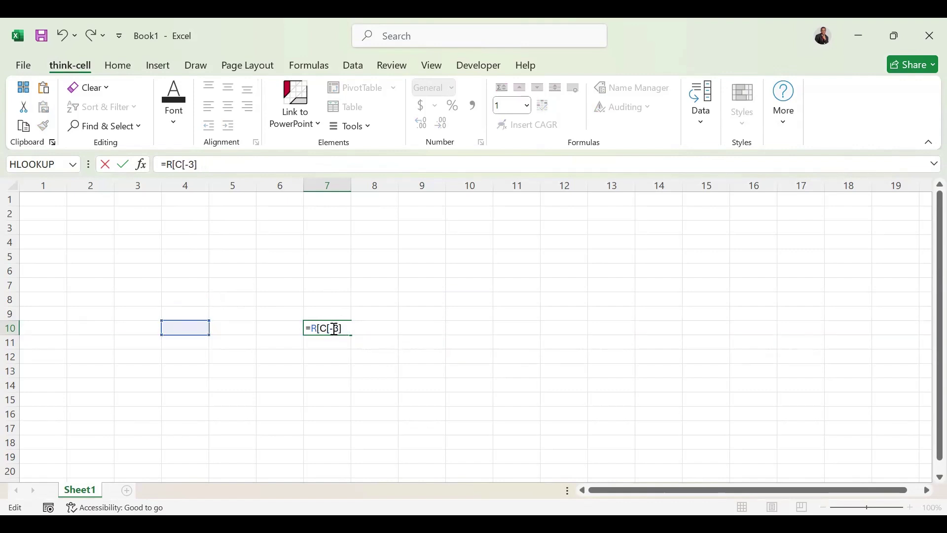
pyautogui.press('BackSpace')
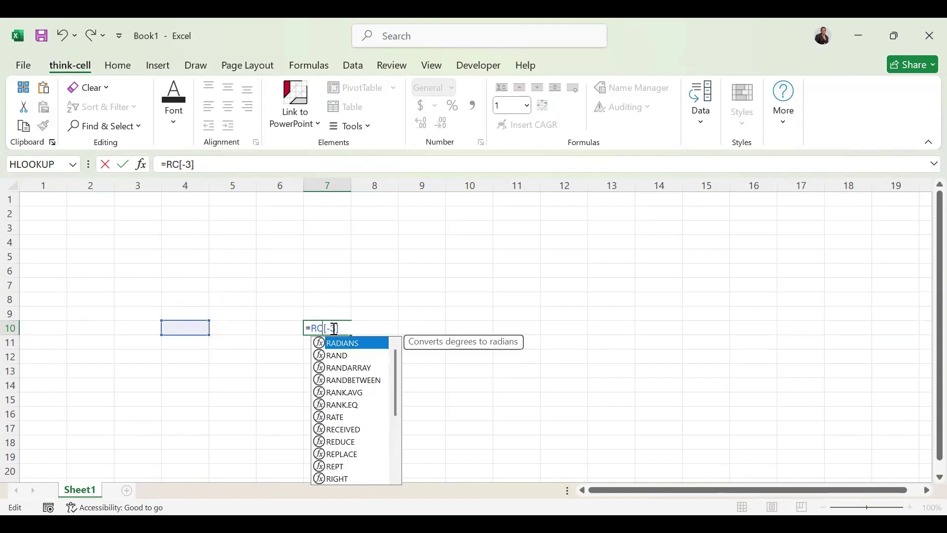
pyautogui.write('7')
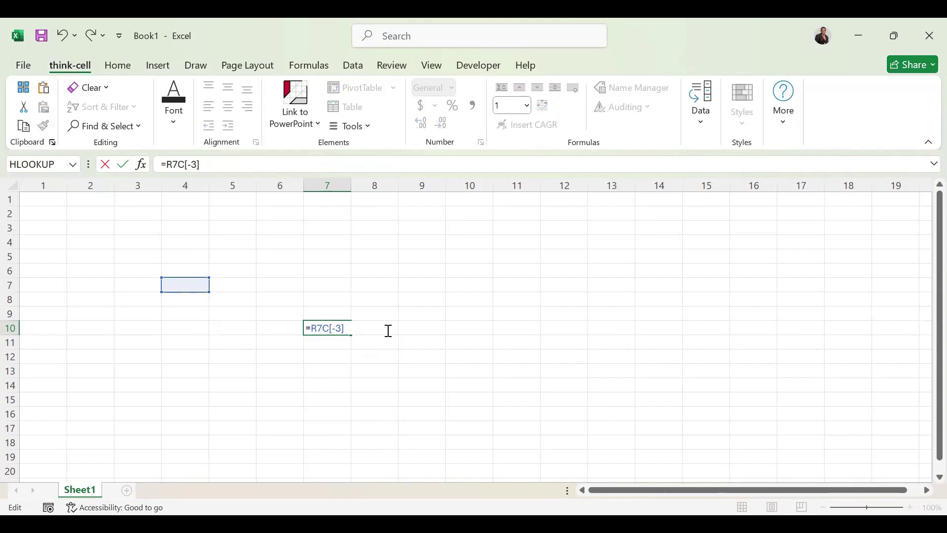
# - Finish editing the mixed reference formula and clear it from cell R10C7
pyautogui.click(414, 341)
pyautogui.click(338, 331)
pyautogui.press('Delete')
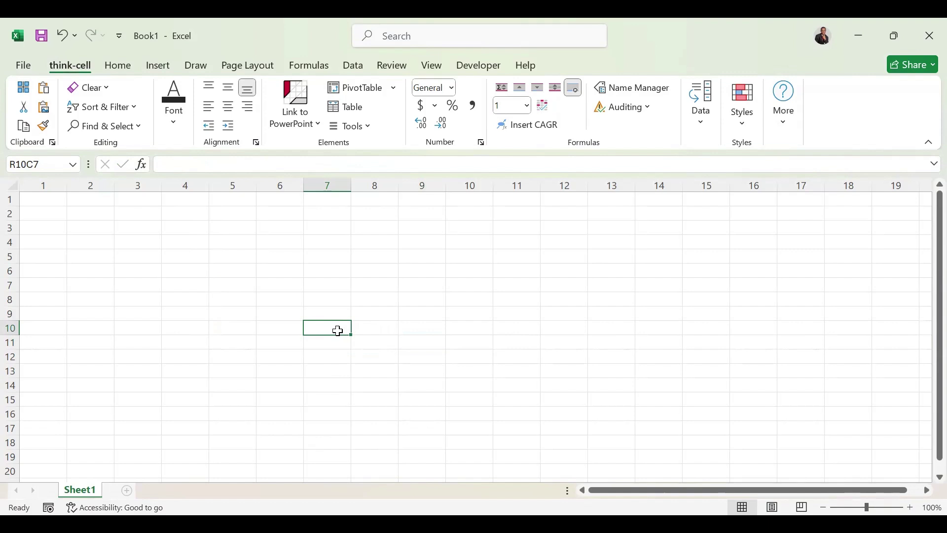